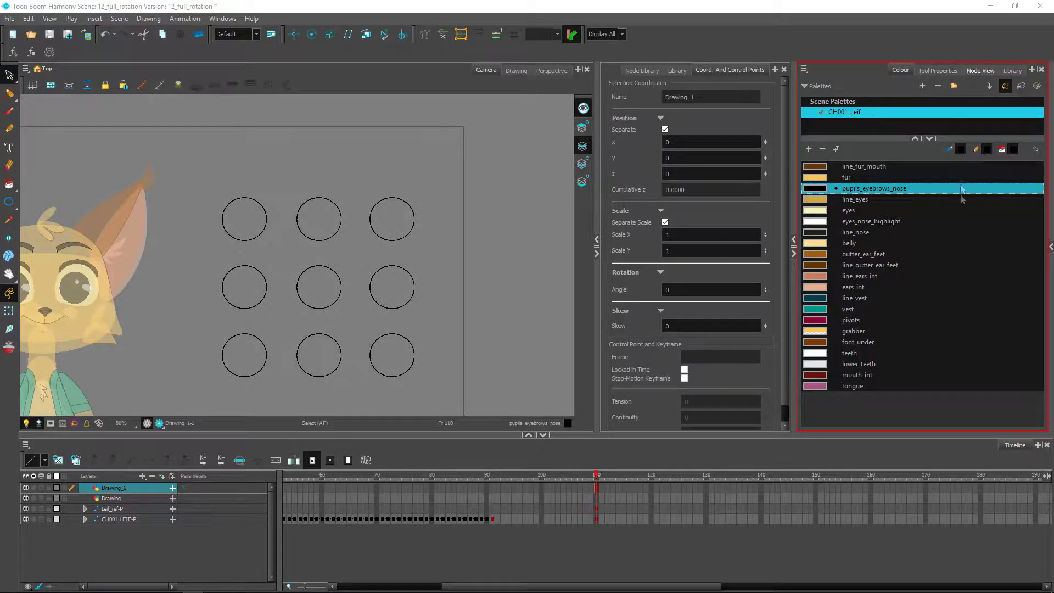
# In Node View, enable the Leif_Design reference node and disable Drawing_1 to hide the circle grid.
pyautogui.click(980, 70)
pyautogui.click(900, 274)
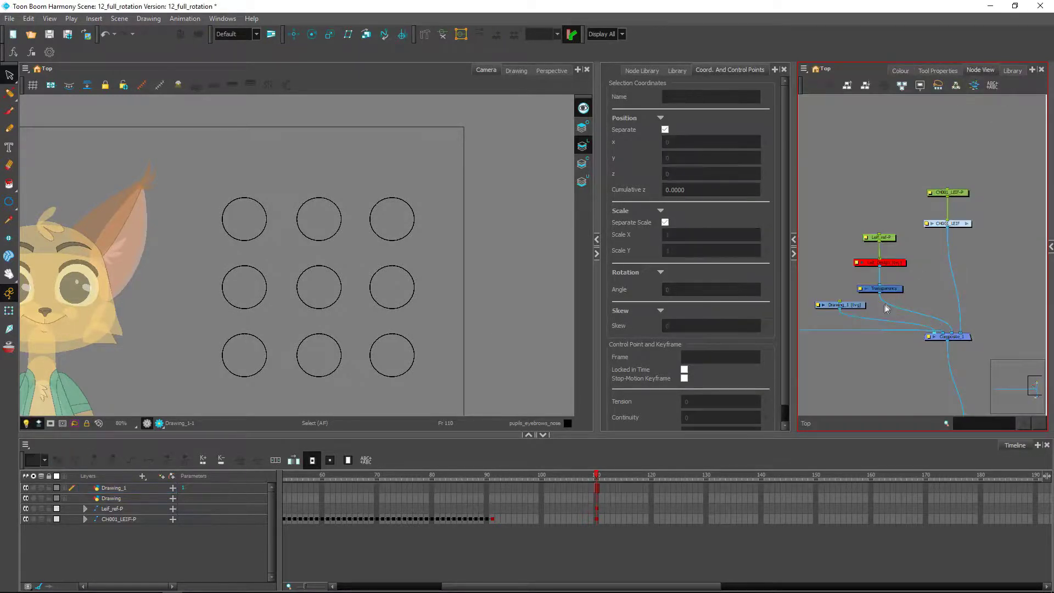
pyautogui.click(895, 263)
pyautogui.press('d')
pyautogui.scroll(-2, 318, 285)
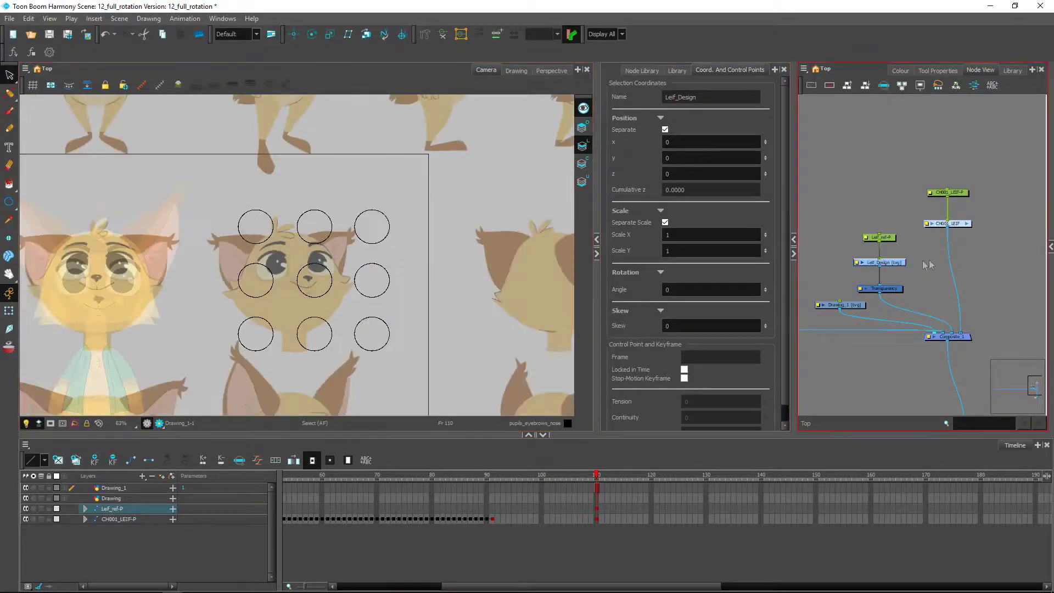
pyautogui.click(854, 303)
pyautogui.press('d')
# Zoom out and pan across the character's turnaround reference sheet to study the poses.
pyautogui.scroll(-2, 365, 305)
pyautogui.moveTo(298, 328); pyautogui.dragTo(355, 223)
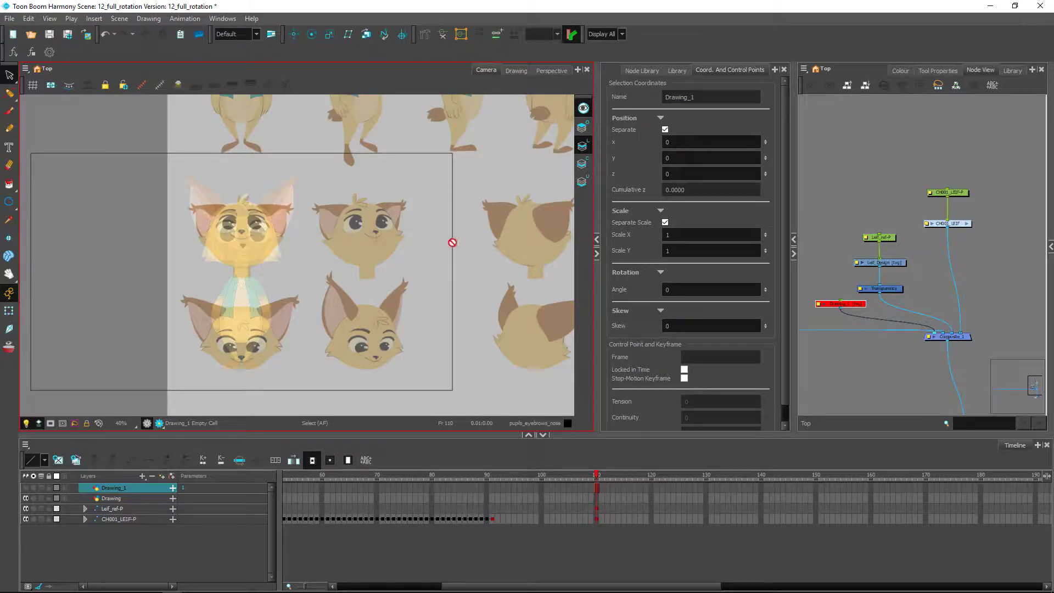
pyautogui.press('2')
pyautogui.press('2')
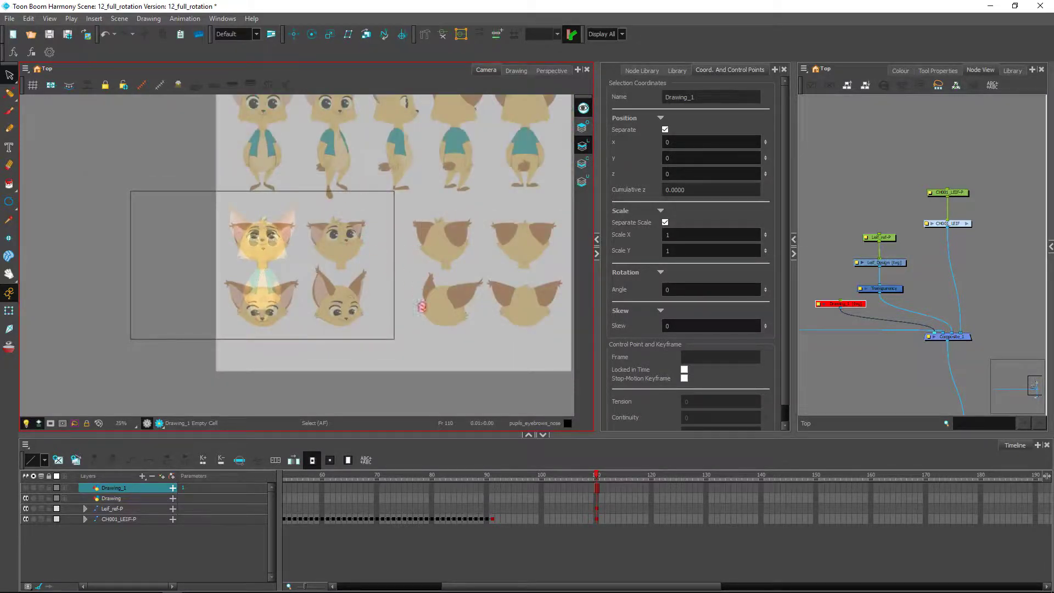
pyautogui.moveTo(391, 279)
pyautogui.mouseDown()
pyautogui.moveTo(399, 259)
pyautogui.moveTo(399, 269)
pyautogui.mouseUp()
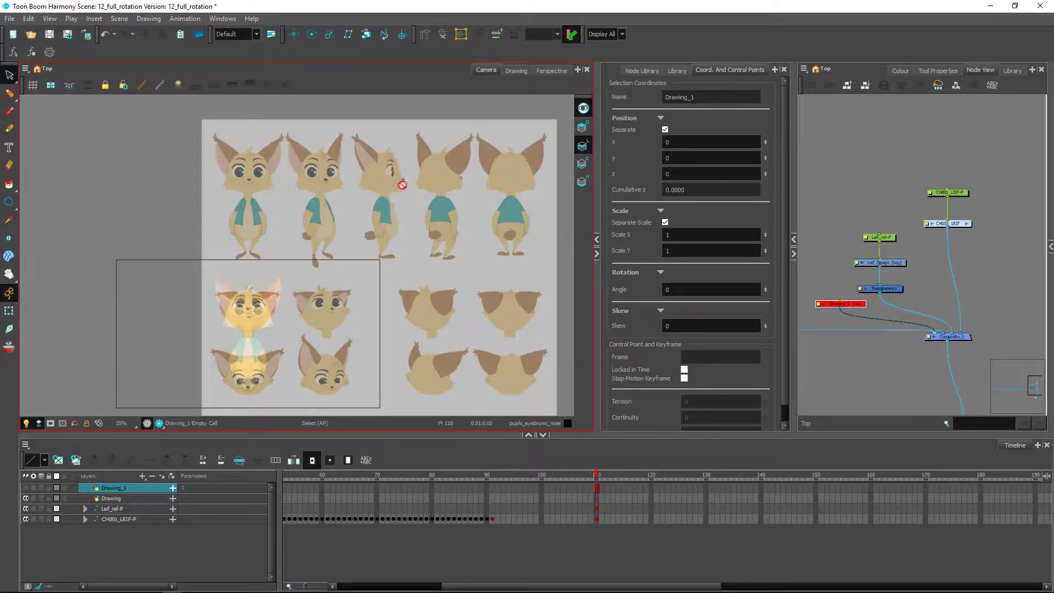
pyautogui.click(880, 275)
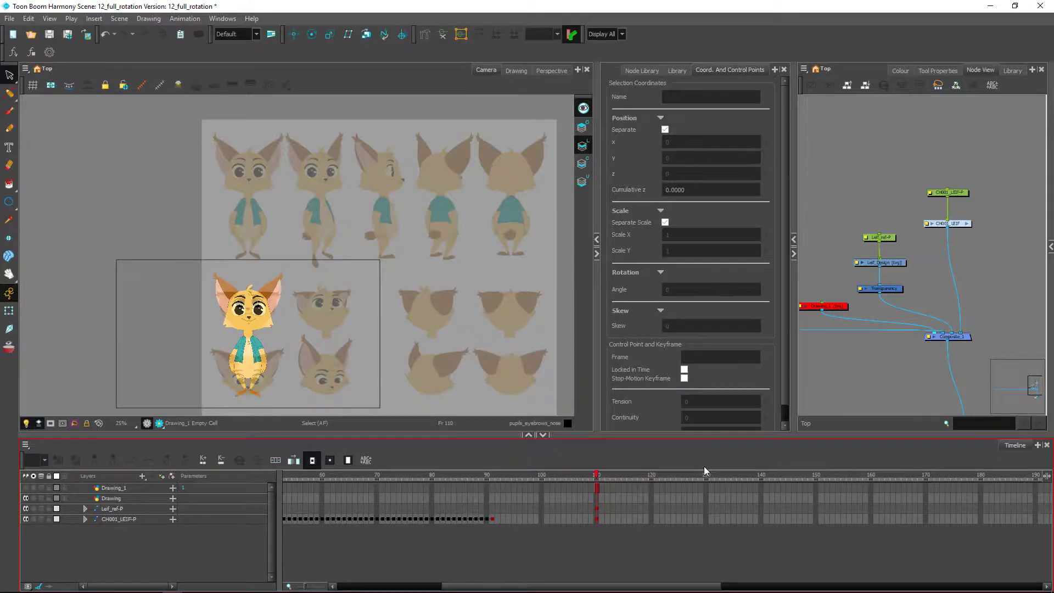
# Disable the Leif_Design reference and re-enable Drawing_1 so the circle grid shows again.
pyautogui.click(899, 268)
pyautogui.press('d')
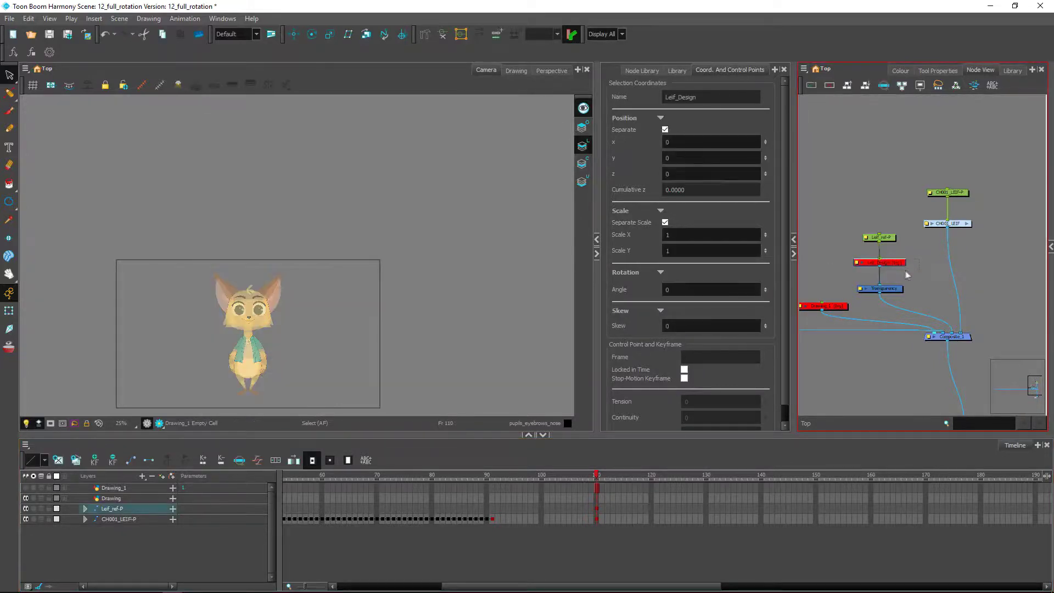
pyautogui.click(818, 308)
pyautogui.press('d')
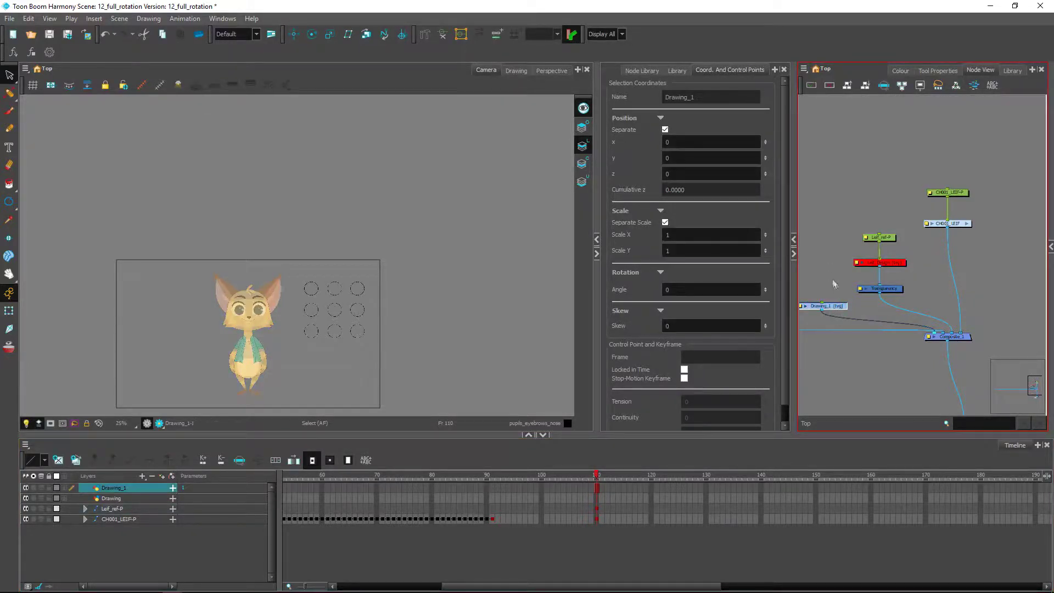
pyautogui.click(384, 192)
# Zoom in on the circle grid, size the Brush, and brush a smile in the middle-left circle.
pyautogui.scroll(2, 321, 308)
pyautogui.moveTo(363, 247); pyautogui.dragTo(337, 233)
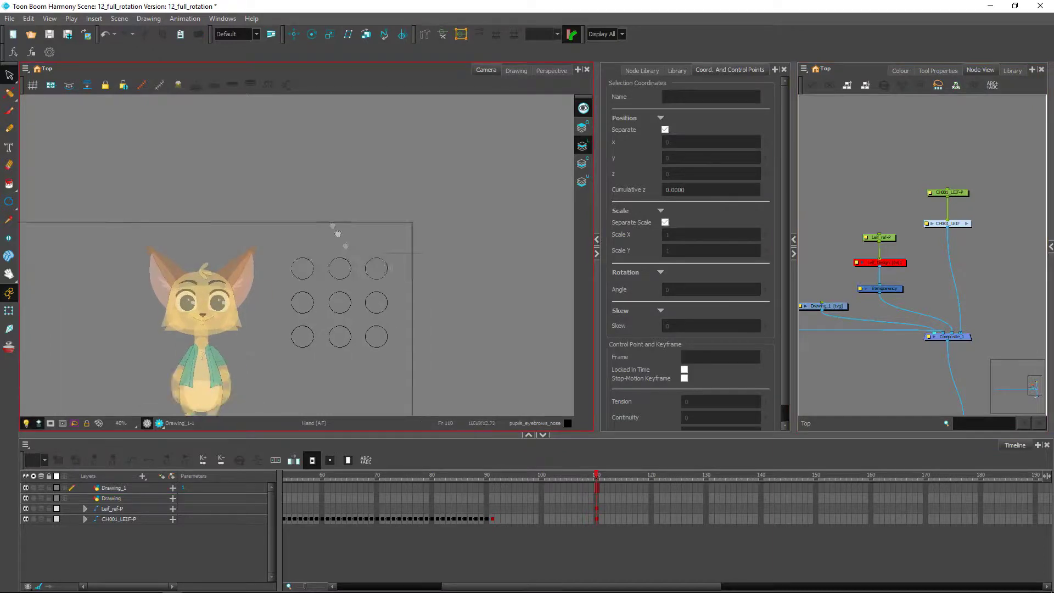
pyautogui.scroll(3, 337, 233)
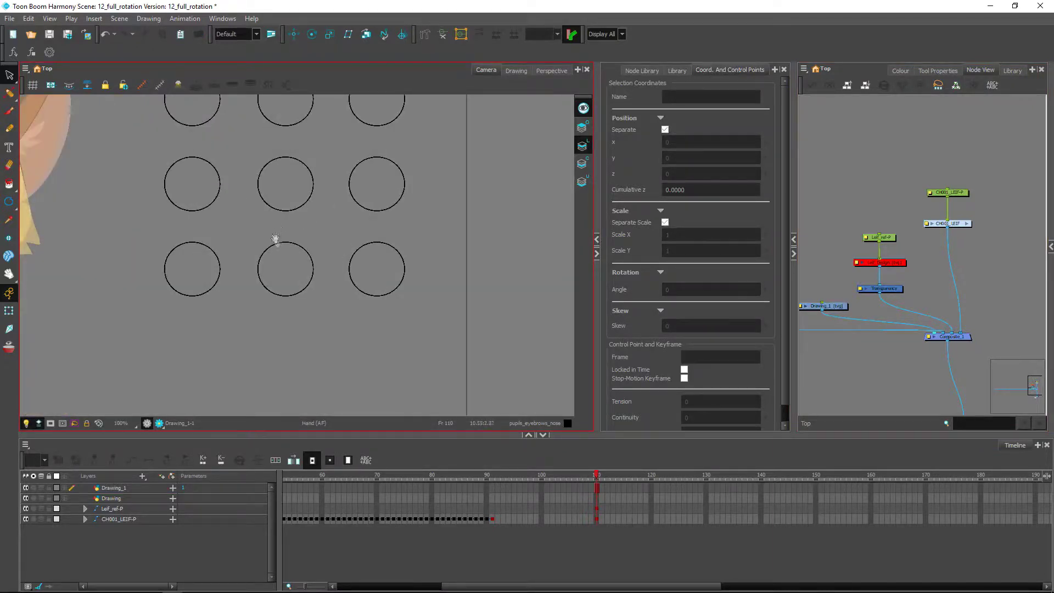
pyautogui.moveTo(276, 239); pyautogui.dragTo(320, 306)
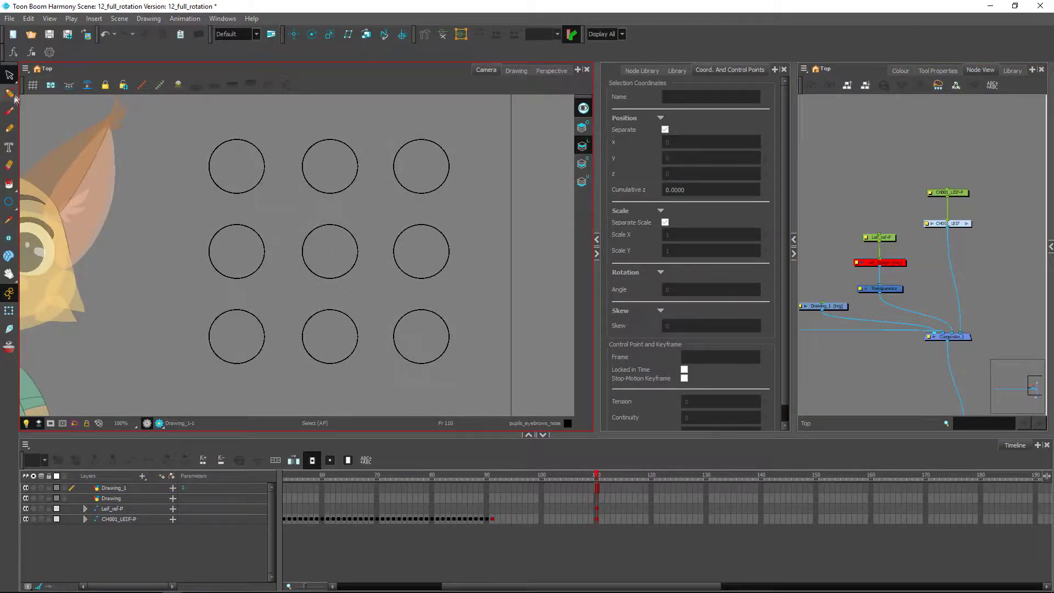
pyautogui.click(9, 111)
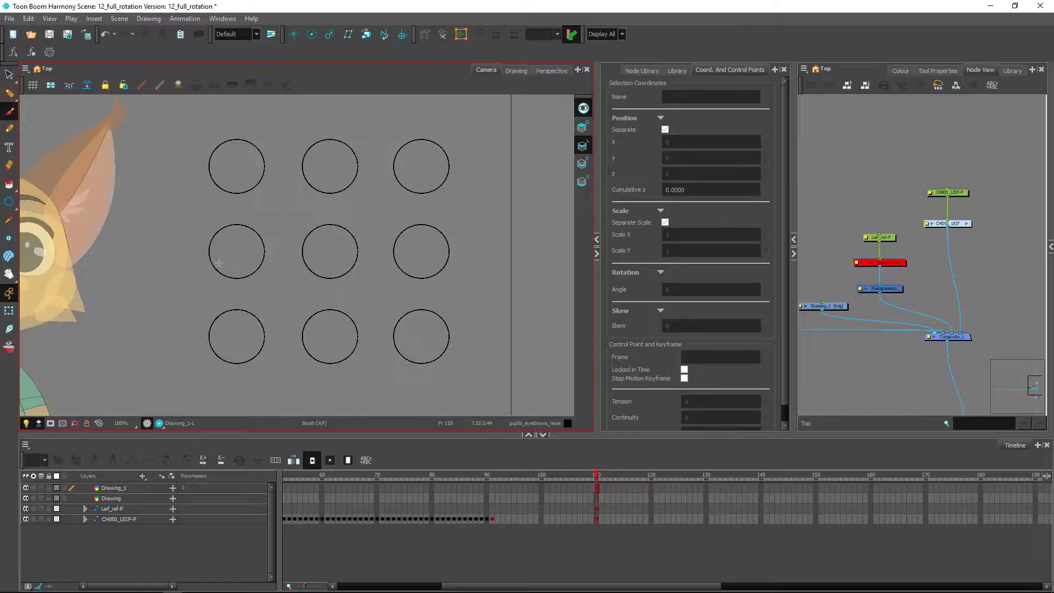
pyautogui.press('o')
pyautogui.moveTo(224, 263)
pyautogui.mouseDown()
pyautogui.moveTo(245, 262)
pyautogui.moveTo(227, 250)
pyautogui.moveTo(243, 249)
pyautogui.mouseUp()
# Brush eyebrow, eye and mouth marks into the remaining circles of the 3×3 grid.
pyautogui.moveTo(224, 346); pyautogui.dragTo(245, 354)
pyautogui.moveTo(229, 142); pyautogui.dragTo(245, 153)
pyautogui.moveTo(335, 141); pyautogui.dragTo(352, 157)
pyautogui.moveTo(339, 243)
pyautogui.mouseDown()
pyautogui.moveTo(352, 247)
pyautogui.moveTo(351, 264)
pyautogui.mouseUp()
pyautogui.moveTo(338, 346); pyautogui.dragTo(347, 349)
pyautogui.moveTo(421, 144); pyautogui.dragTo(445, 152)
pyautogui.moveTo(437, 240); pyautogui.dragTo(447, 266)
pyautogui.moveTo(438, 340); pyautogui.dragTo(433, 357)
pyautogui.moveTo(281, 245); pyautogui.dragTo(282, 247)
pyautogui.moveTo(283, 333); pyautogui.dragTo(283, 334)
pyautogui.moveTo(234, 286); pyautogui.dragTo(234, 287)
pyautogui.moveTo(330, 286)
pyautogui.mouseDown()
pyautogui.moveTo(335, 297)
pyautogui.moveTo(330, 287)
pyautogui.mouseUp()
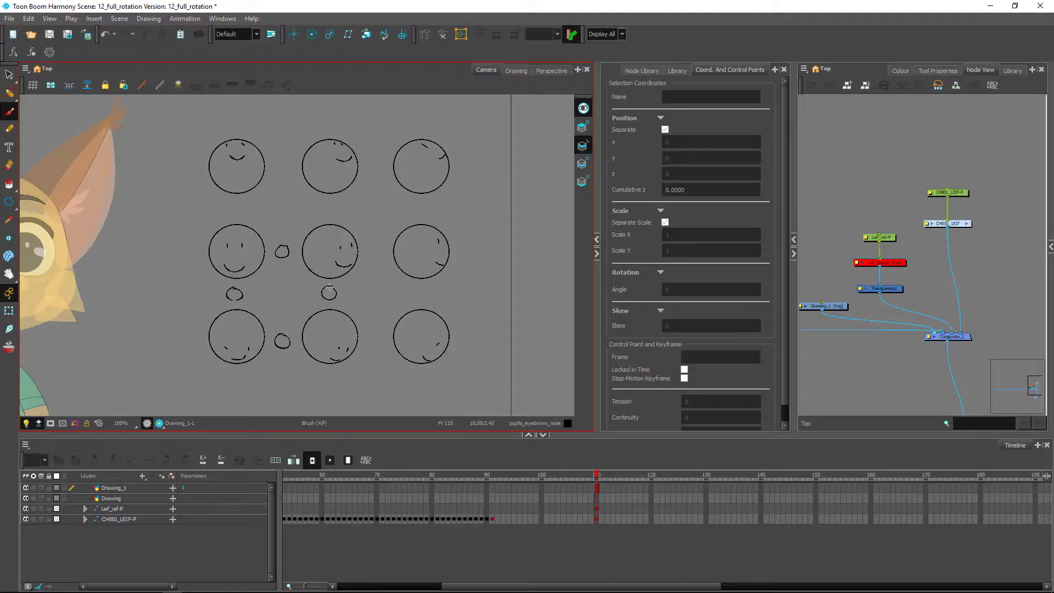
pyautogui.moveTo(241, 288); pyautogui.dragTo(234, 295)
pyautogui.moveTo(278, 344); pyautogui.dragTo(279, 342)
pyautogui.moveTo(235, 285)
pyautogui.mouseDown()
pyautogui.moveTo(233, 310)
pyautogui.moveTo(239, 287)
pyautogui.mouseUp()
pyautogui.hotkey('ctrl', 'z')
pyautogui.hotkey('ctrl', 'z')
pyautogui.hotkey('ctrl', 'z')
pyautogui.hotkey('ctrl', 'z')
pyautogui.hotkey('ctrl', 'z')
pyautogui.hotkey('ctrl', 'z')
# Dash lines down the left column from top-left to bottom-left, plus a diagonal dash toward the centre.
pyautogui.moveTo(235, 199); pyautogui.dragTo(236, 221)
pyautogui.moveTo(236, 280); pyautogui.dragTo(236, 307)
pyautogui.moveTo(257, 314); pyautogui.dragTo(310, 272)
# Undo a stray small circle and dash a short line linking the top-left and top-middle circles.
pyautogui.moveTo(277, 285)
pyautogui.mouseDown()
pyautogui.moveTo(276, 303)
pyautogui.moveTo(269, 292)
pyautogui.moveTo(288, 286)
pyautogui.moveTo(274, 301)
pyautogui.moveTo(266, 275)
pyautogui.moveTo(306, 315)
pyautogui.mouseUp()
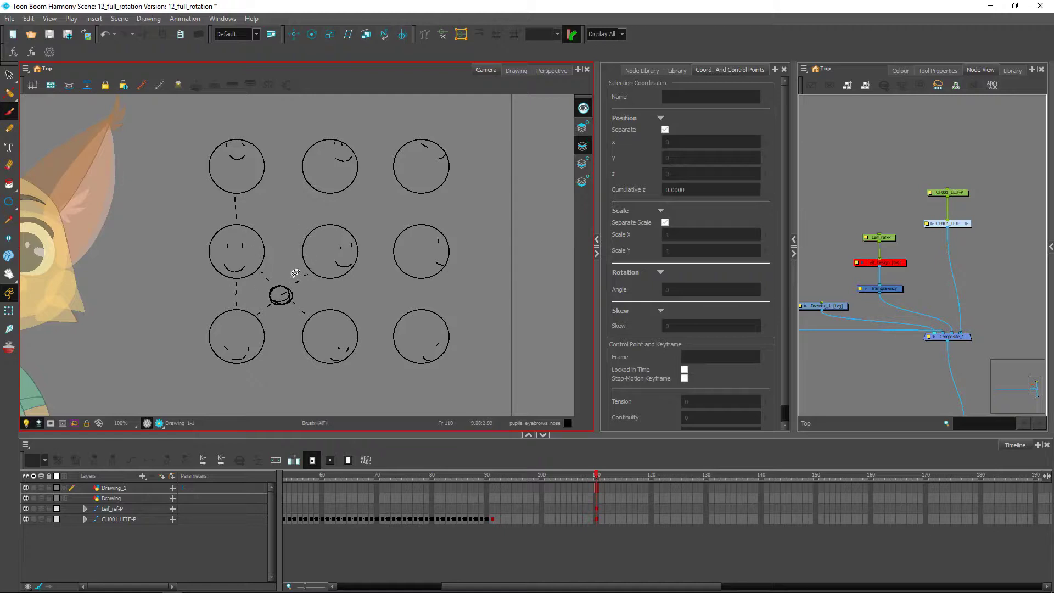
pyautogui.hotkey('ctrl', 'z')
pyautogui.hotkey('ctrl', 'z')
pyautogui.hotkey('ctrl', 'z')
pyautogui.moveTo(269, 165)
pyautogui.mouseDown()
pyautogui.moveTo(272, 175)
pyautogui.moveTo(302, 161)
pyautogui.moveTo(270, 177)
pyautogui.moveTo(296, 158)
pyautogui.moveTo(272, 173)
pyautogui.moveTo(267, 152)
pyautogui.mouseUp()
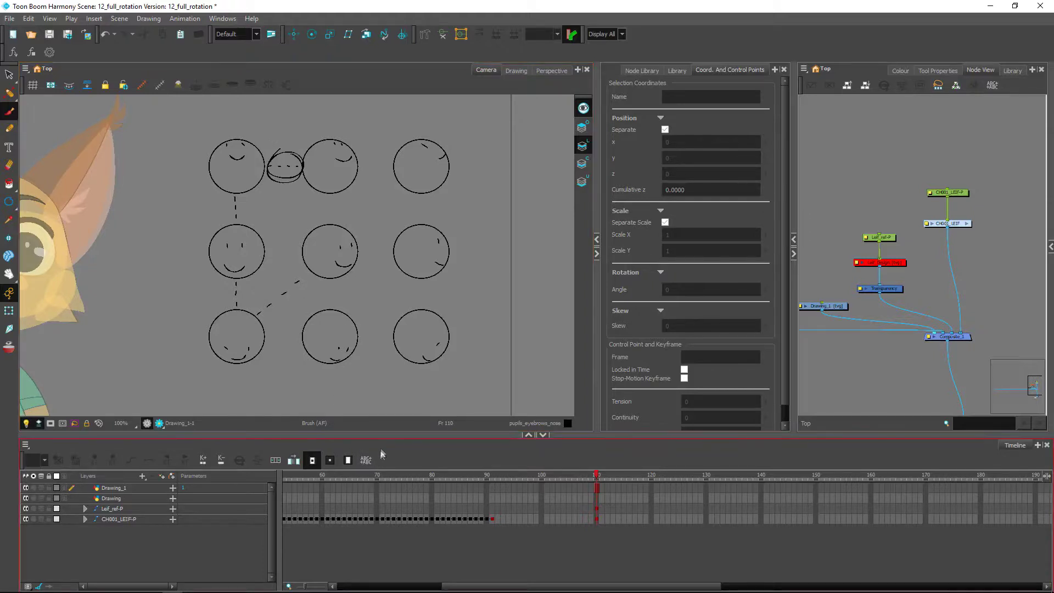
# Draw solid tick-ended timing lines across the middle row, the top ellipse and top row, and the top-left vertical link.
pyautogui.moveTo(270, 253)
pyautogui.mouseDown()
pyautogui.moveTo(298, 251)
pyautogui.moveTo(270, 251)
pyautogui.mouseUp()
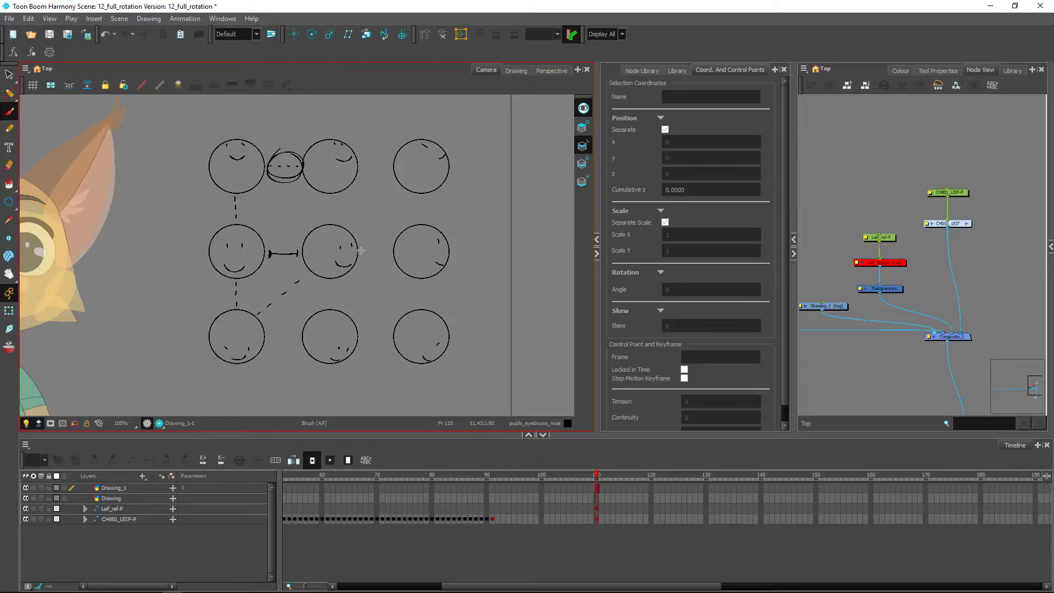
pyautogui.moveTo(363, 250); pyautogui.dragTo(389, 255)
pyautogui.moveTo(267, 165); pyautogui.dragTo(298, 165)
pyautogui.moveTo(361, 165); pyautogui.dragTo(389, 165)
pyautogui.moveTo(453, 163); pyautogui.dragTo(497, 162)
pyautogui.moveTo(271, 139); pyautogui.dragTo(295, 142)
pyautogui.moveTo(232, 195)
pyautogui.mouseDown()
pyautogui.moveTo(242, 221)
pyautogui.moveTo(220, 206)
pyautogui.mouseUp()
# Handwrite the label 10fr above the top ellipse.
pyautogui.moveTo(276, 129); pyautogui.dragTo(276, 135)
pyautogui.moveTo(281, 128); pyautogui.dragTo(288, 131)
pyautogui.moveTo(291, 132); pyautogui.dragTo(295, 130)
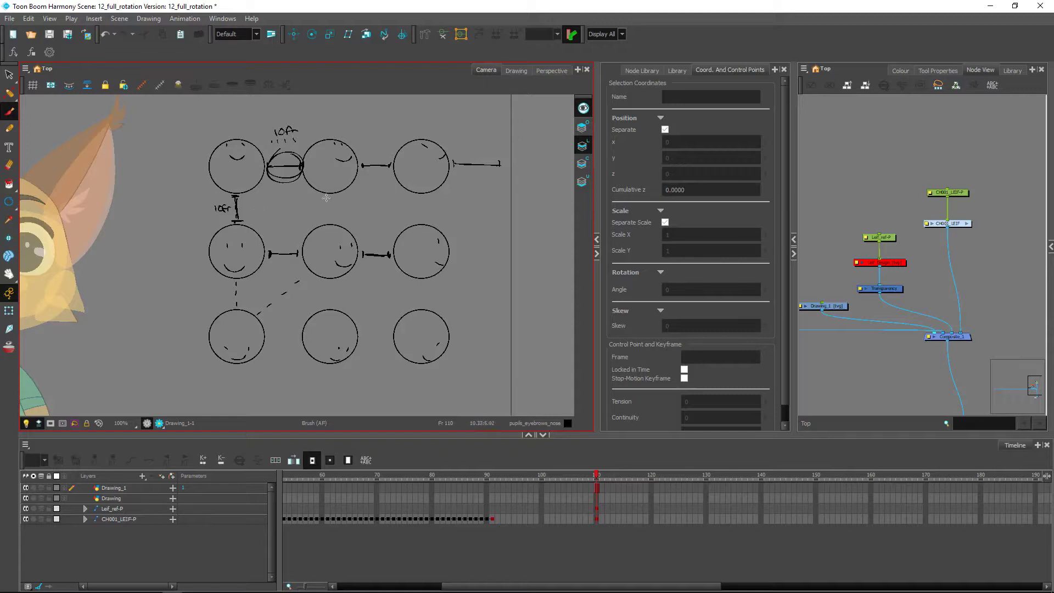
# Draw a connector from the top-centre circle down toward the centre, tick it, and darken the small circle.
pyautogui.moveTo(328, 197)
pyautogui.mouseDown()
pyautogui.moveTo(328, 221)
pyautogui.moveTo(331, 198)
pyautogui.moveTo(280, 205)
pyautogui.mouseUp()
pyautogui.moveTo(284, 252); pyautogui.dragTo(283, 256)
pyautogui.moveTo(284, 208); pyautogui.dragTo(290, 211)
# Sketch crossing guide lines around the small circle between the upper-left circles.
pyautogui.moveTo(256, 188); pyautogui.dragTo(264, 247)
pyautogui.moveTo(282, 174)
pyautogui.mouseDown()
pyautogui.moveTo(281, 253)
pyautogui.moveTo(302, 214)
pyautogui.moveTo(312, 237)
pyautogui.mouseUp()
pyautogui.moveTo(233, 197)
pyautogui.mouseDown()
pyautogui.moveTo(330, 190)
pyautogui.moveTo(318, 210)
pyautogui.mouseUp()
pyautogui.moveTo(256, 223)
pyautogui.mouseDown()
pyautogui.moveTo(316, 224)
pyautogui.moveTo(254, 241)
pyautogui.moveTo(303, 244)
pyautogui.mouseUp()
pyautogui.moveTo(251, 177); pyautogui.dragTo(311, 179)
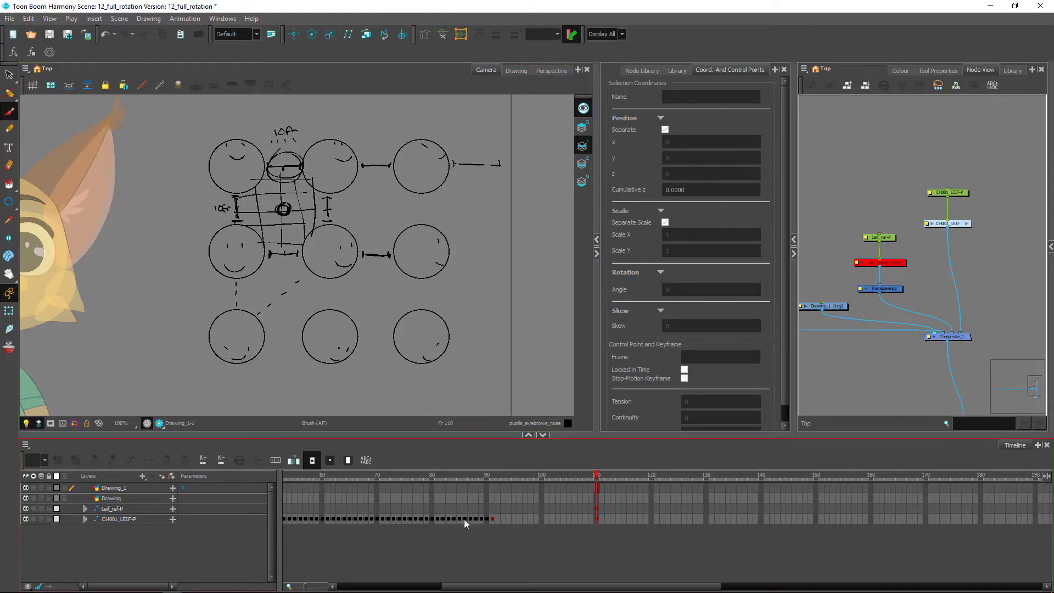
# Add pupils in the top-middle and middle-left circles, a diagonal stroke, and thicken the small centre circle.
pyautogui.moveTo(333, 165); pyautogui.dragTo(332, 165)
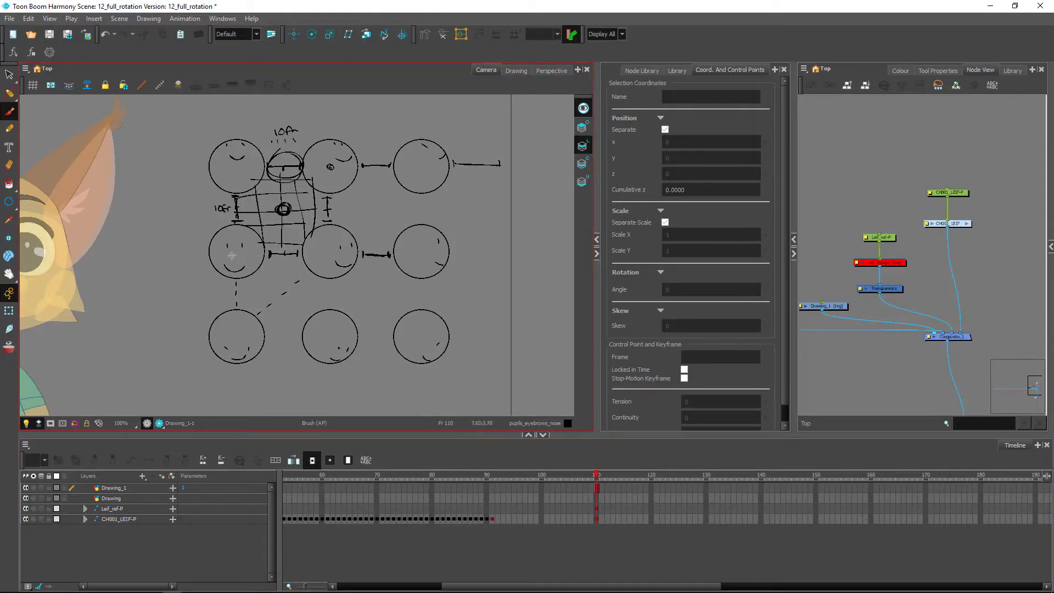
pyautogui.moveTo(235, 254); pyautogui.dragTo(330, 166)
pyautogui.moveTo(286, 221)
pyautogui.mouseDown()
pyautogui.moveTo(275, 227)
pyautogui.moveTo(285, 211)
pyautogui.mouseUp()
# Undo the guide grid and diagonal strokes, then go to frame 86 on the CH001_LEIF-P layer.
pyautogui.hotkey('ctrl', 'z')
pyautogui.hotkey('ctrl', 'z')
pyautogui.hotkey('ctrl', 'z')
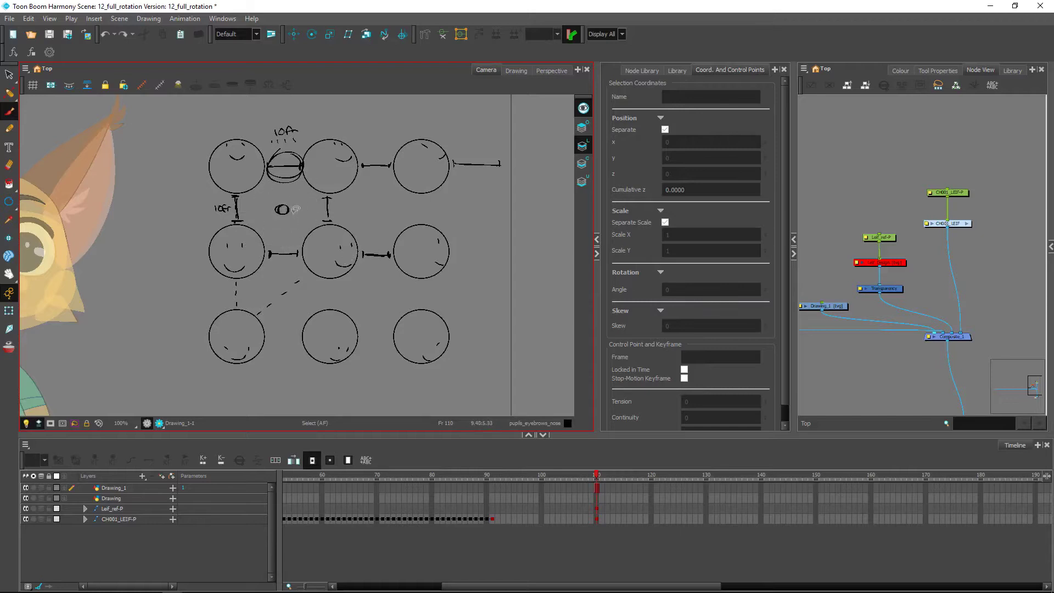
pyautogui.hotkey('ctrl', 'z')
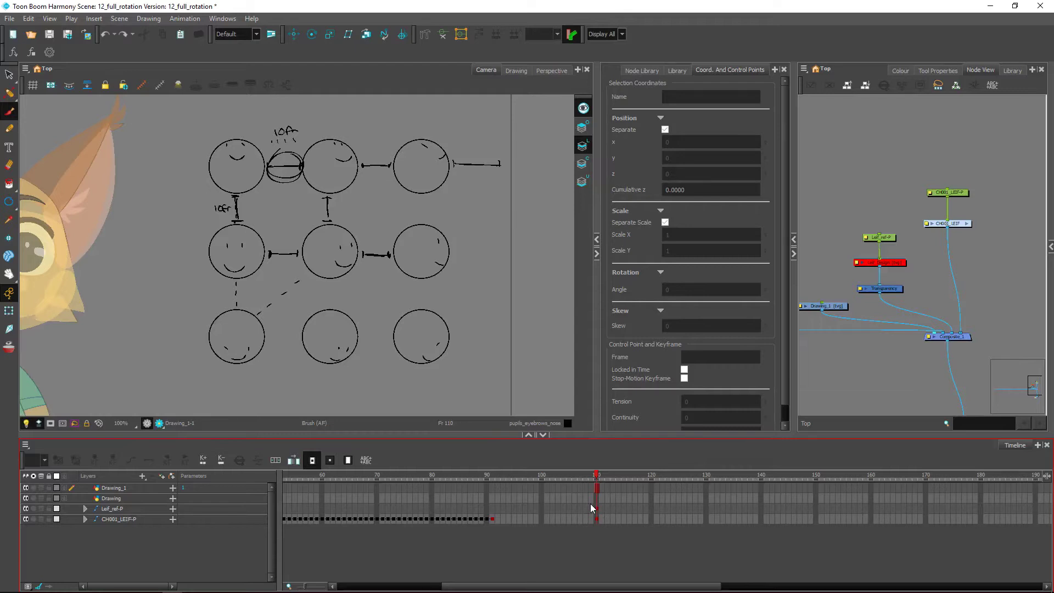
pyautogui.click(464, 520)
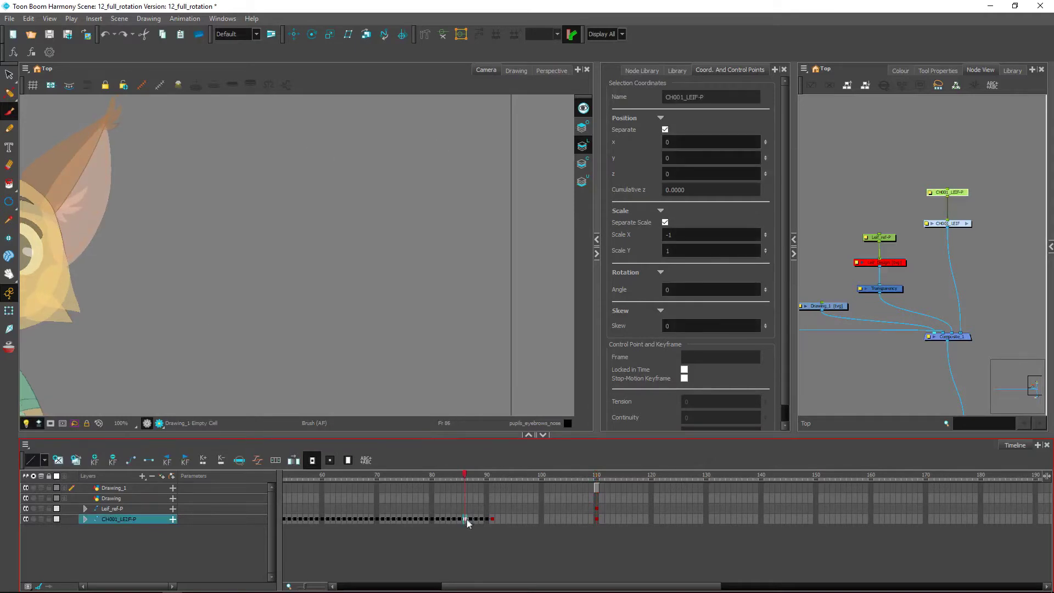
pyautogui.scroll(-3, 198, 326)
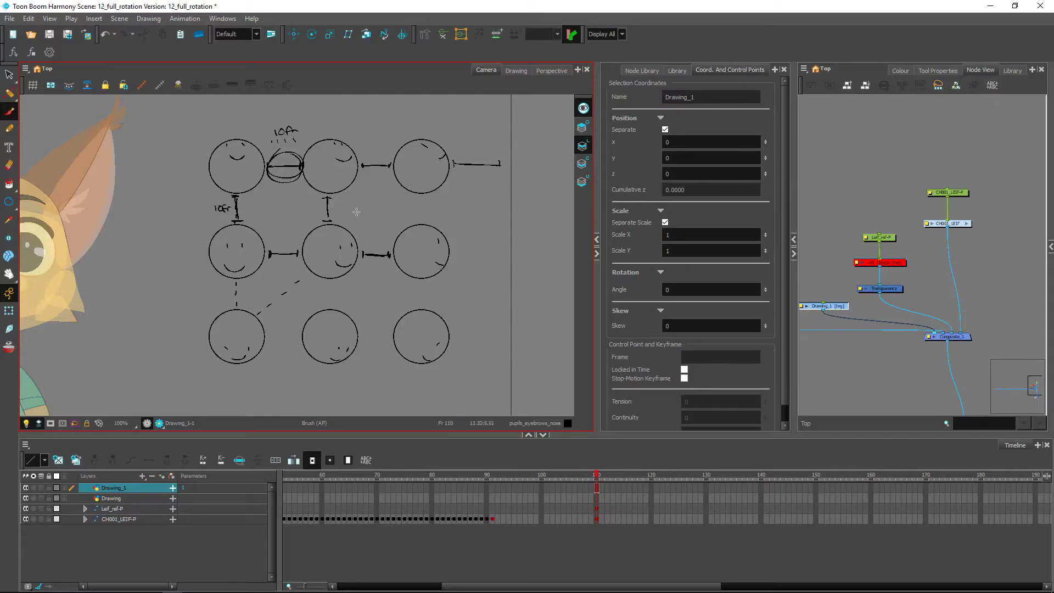
pyautogui.scroll(-2, 390, 285)
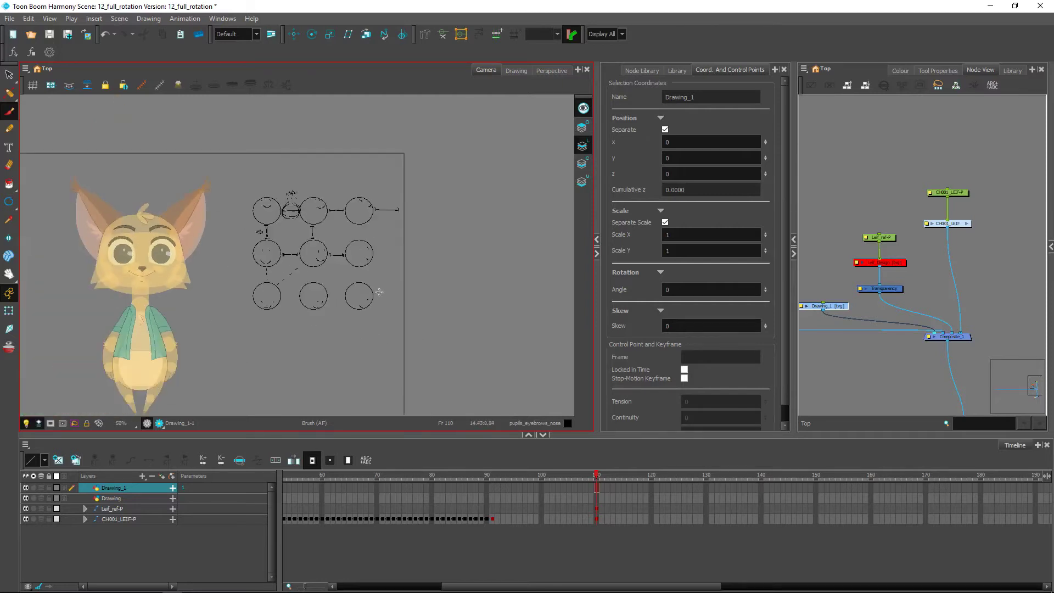
pyautogui.moveTo(377, 297); pyautogui.dragTo(420, 288)
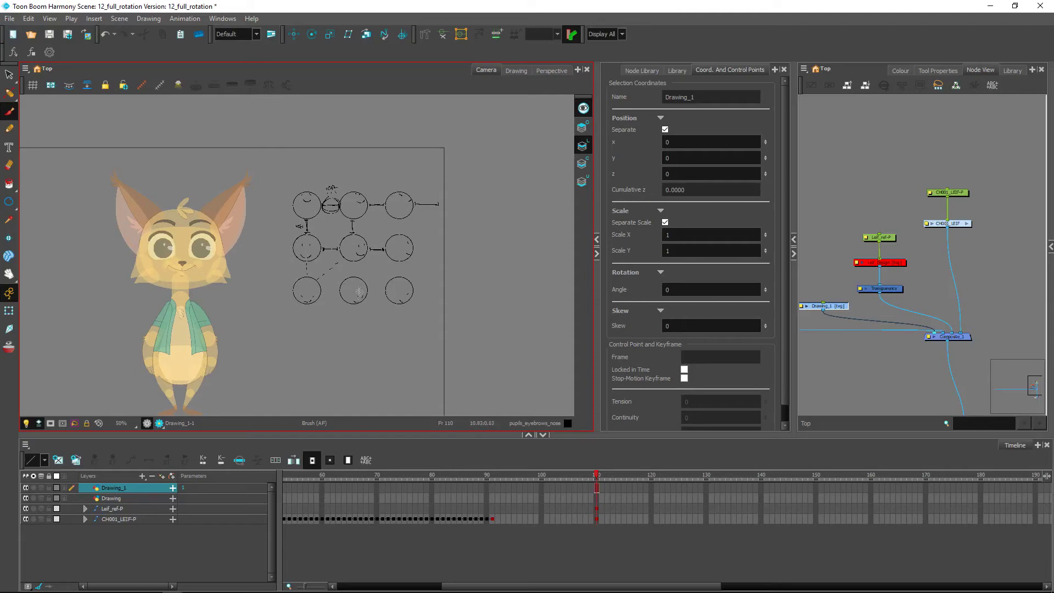
pyautogui.scroll(3, 313, 176)
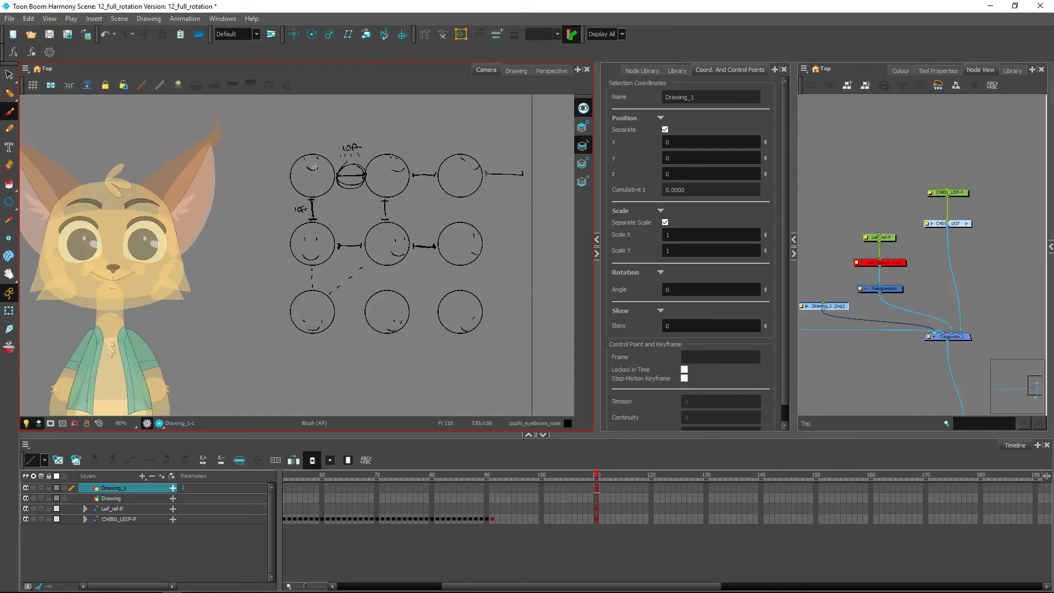
pyautogui.scroll(1, 315, 166)
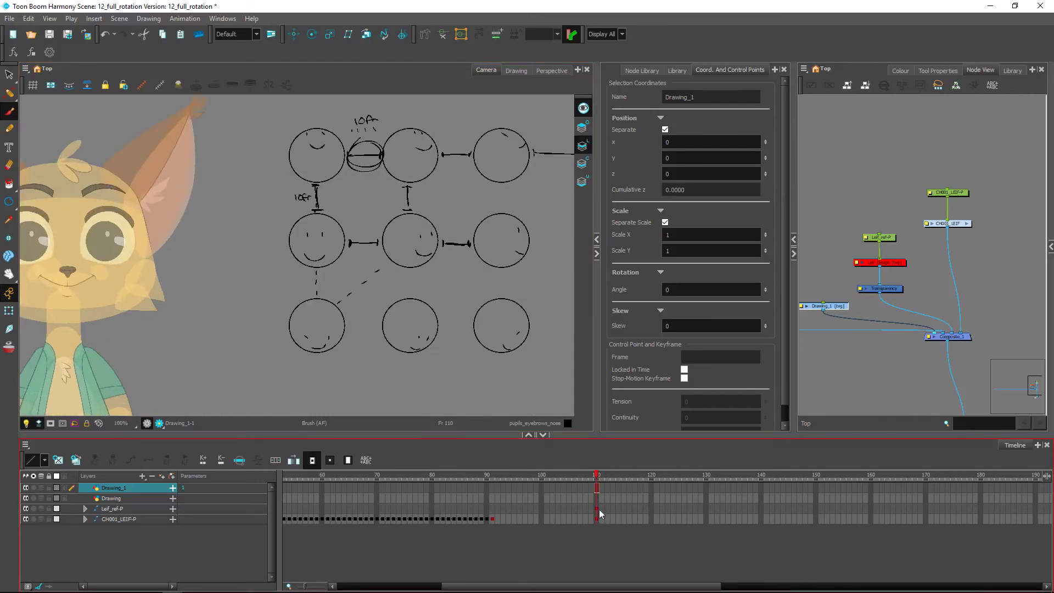